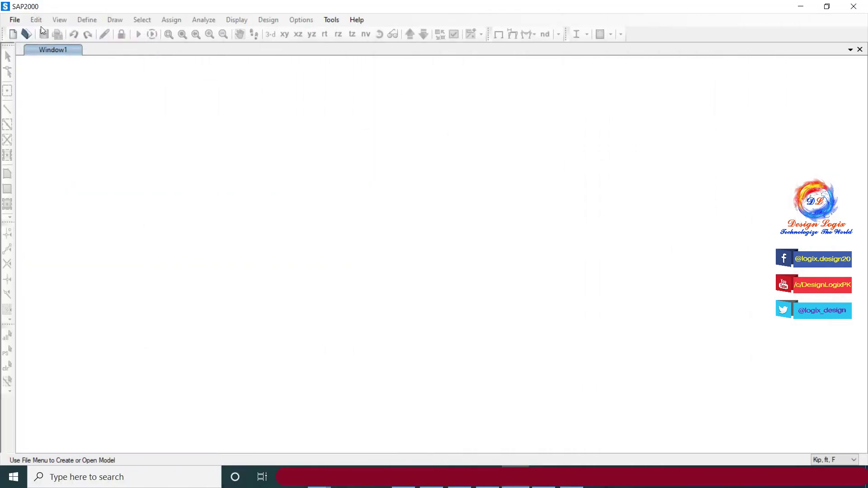
# Start a new model from the Blank template and close the second view window.
pyautogui.click(21, 24)
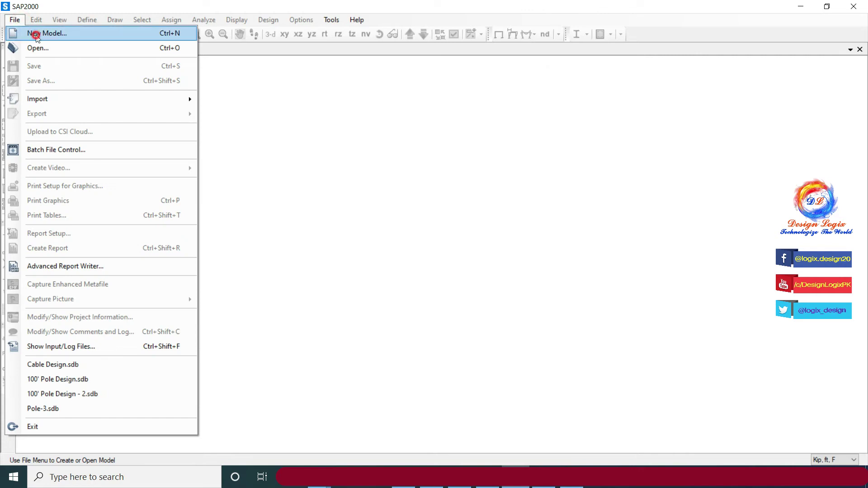
pyautogui.click(38, 36)
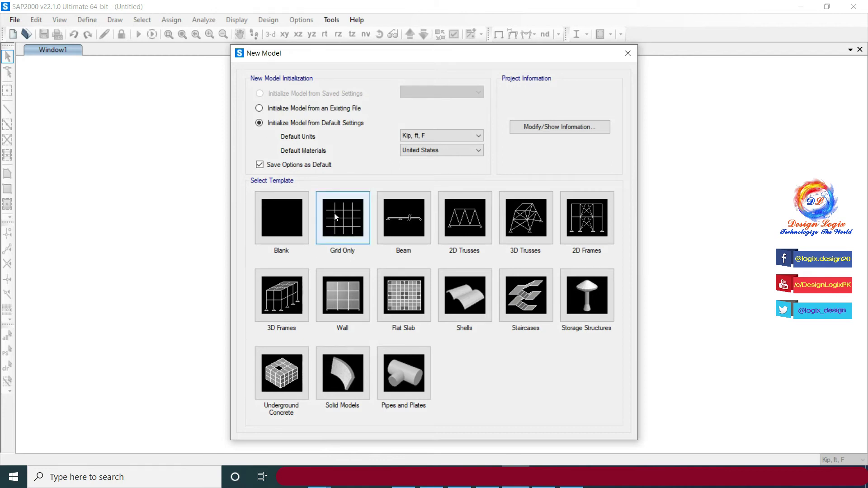
pyautogui.click(297, 220)
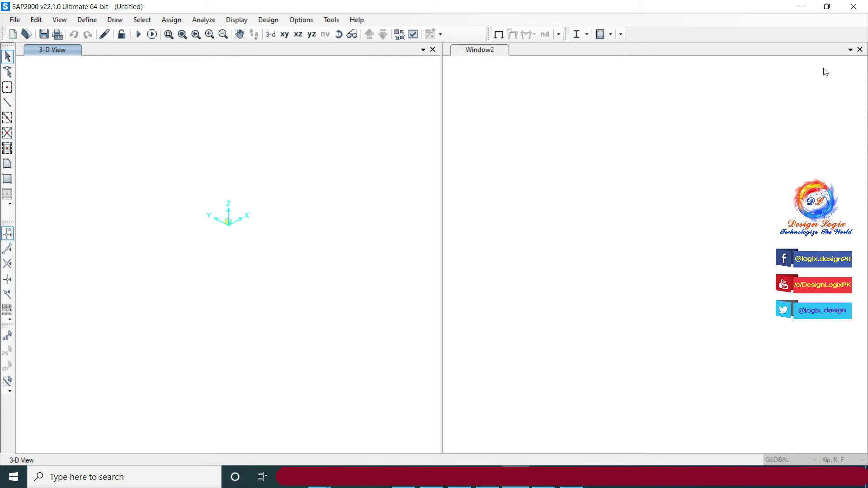
pyautogui.click(859, 50)
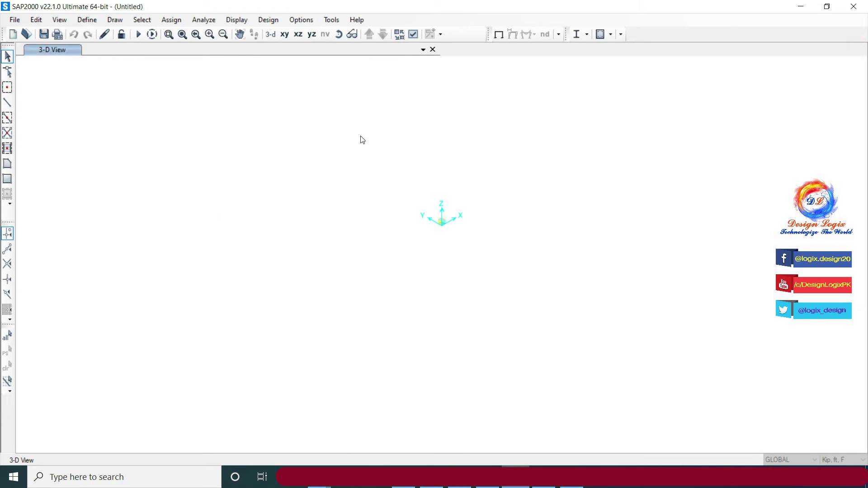
# Open the Coordinate/Grid Systems settings from the canvas context menu.
pyautogui.rightClick(240, 145)
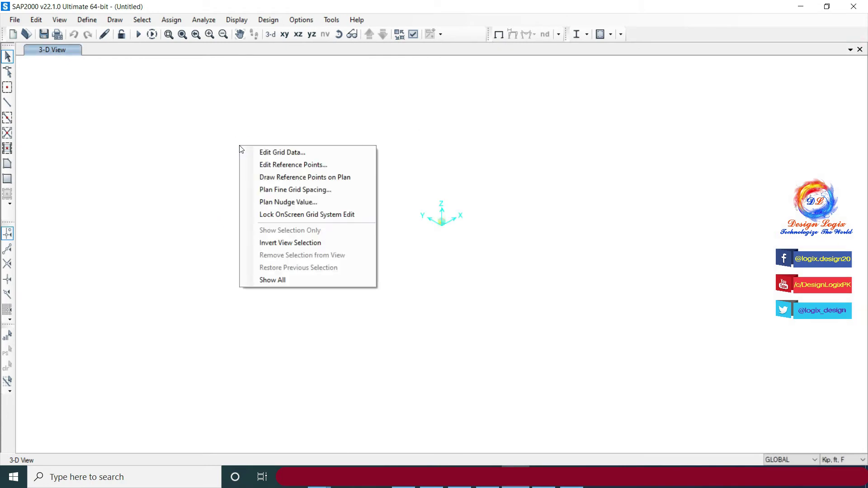
pyautogui.click(288, 153)
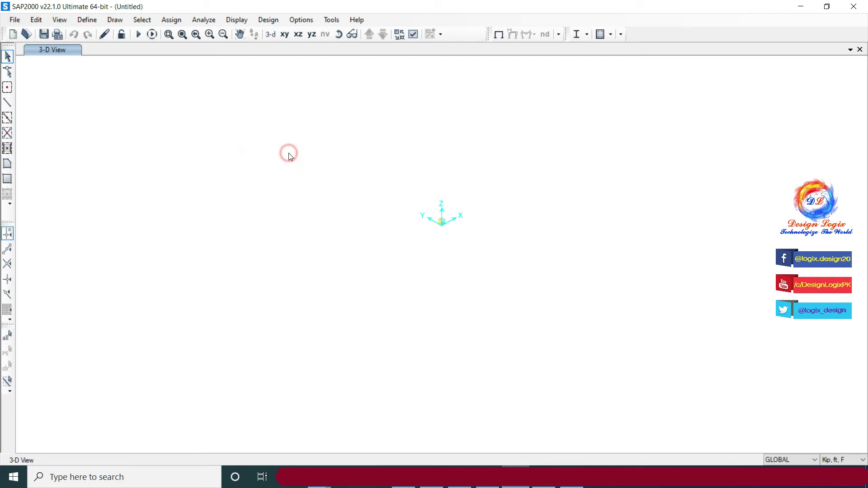
pyautogui.click(477, 243)
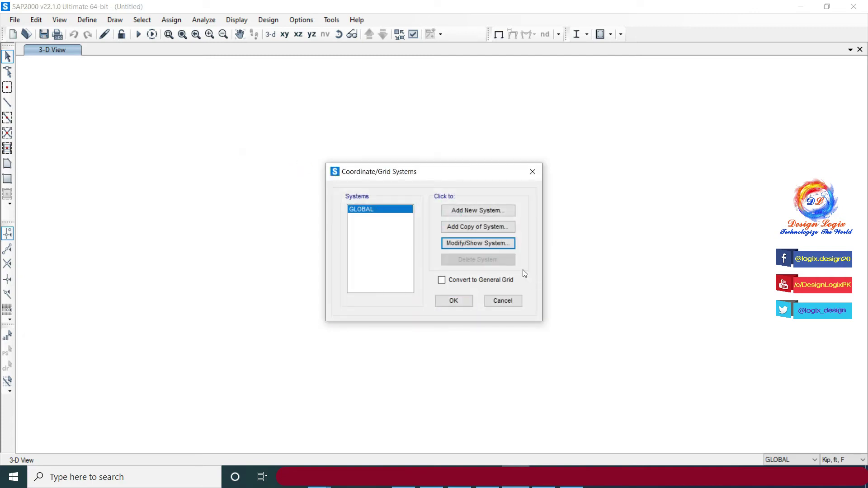
# Add initial X, Y and Z grid lines in spacing mode and label the first X line A.
pyautogui.click(488, 245)
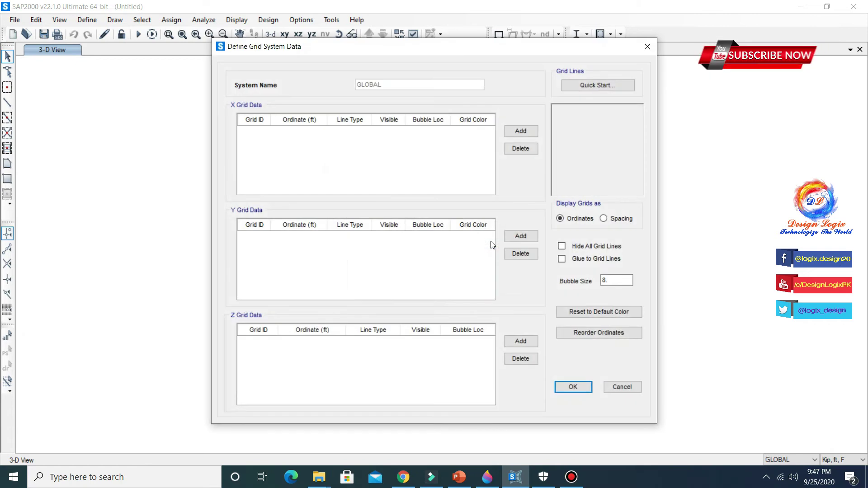
pyautogui.click(517, 132)
pyautogui.click(520, 236)
pyautogui.click(520, 341)
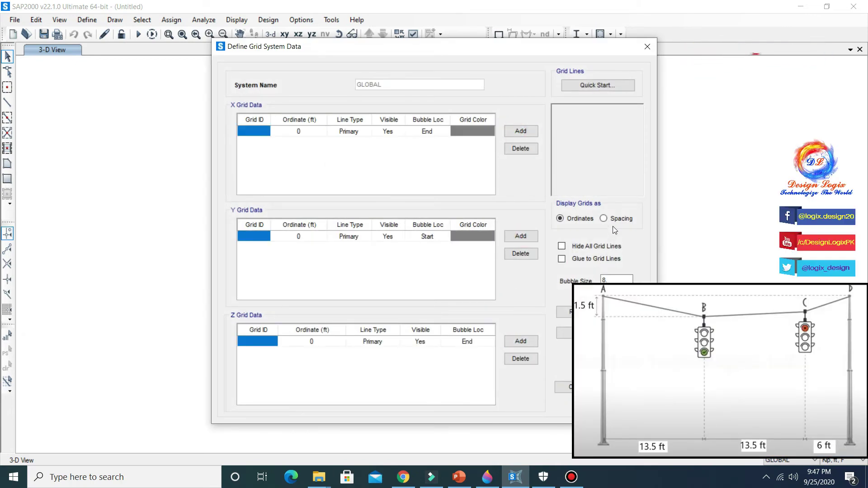
pyautogui.click(616, 218)
pyautogui.click(254, 131)
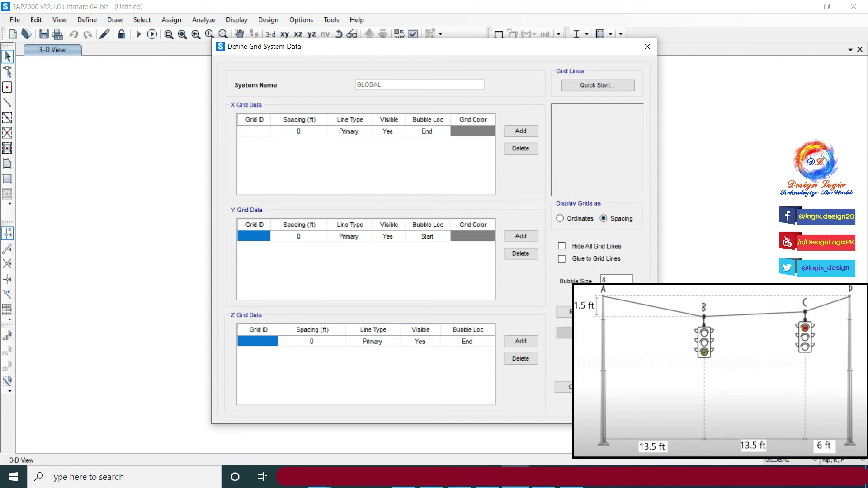
pyautogui.write('A')
# Add X grid lines B, C and D with spacings of 13.5, 13.5 and 6 ft.
pyautogui.click(519, 131)
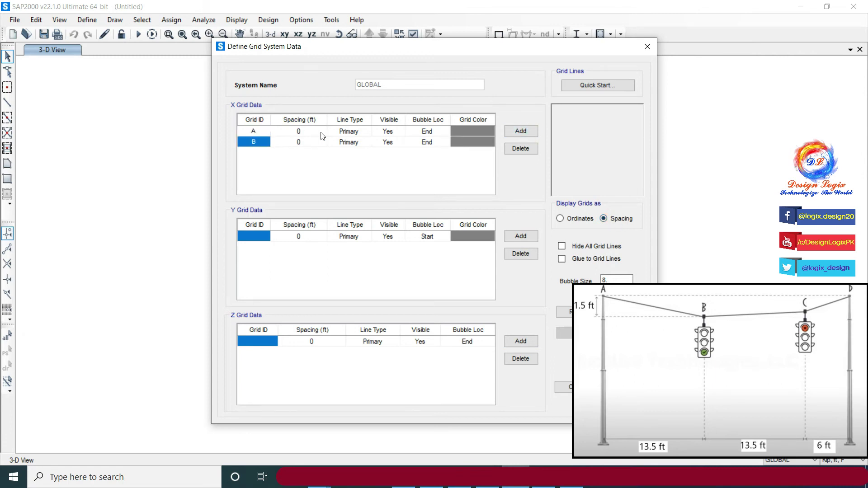
pyautogui.click(298, 131)
pyautogui.write('13.5')
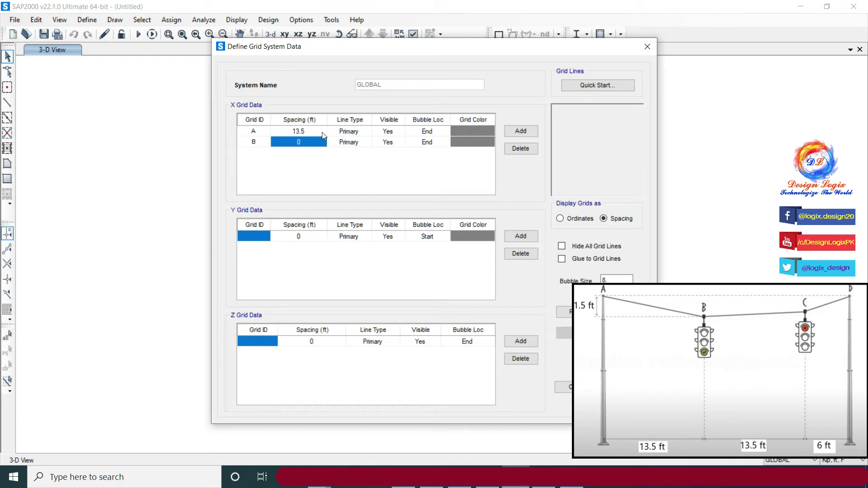
pyautogui.click(521, 131)
pyautogui.click(521, 131)
pyautogui.click(309, 143)
pyautogui.write('13.5')
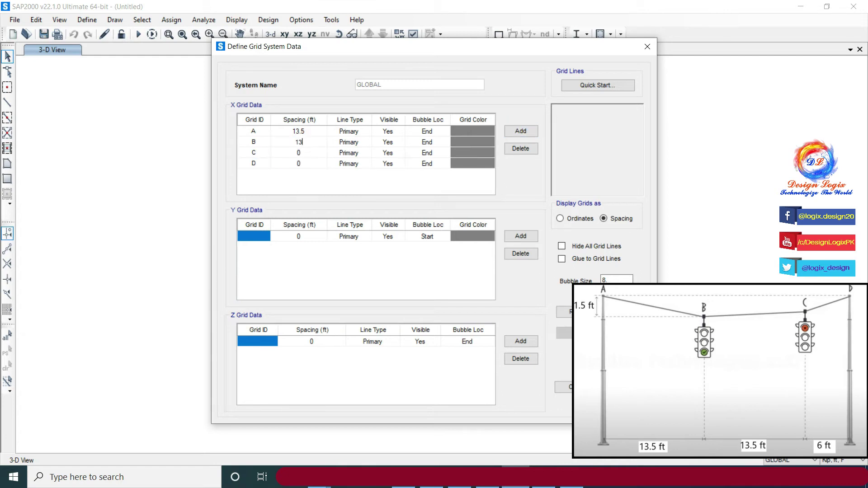
pyautogui.press('Return')
pyautogui.write('6')
pyautogui.press('Return')
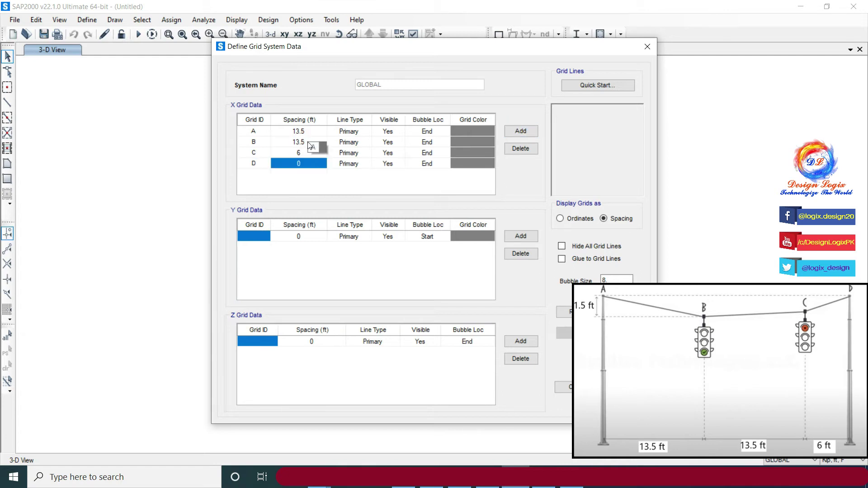
# Add Z levels at 0.42 and 1.5 ft and accept the grid definition.
pyautogui.click(524, 345)
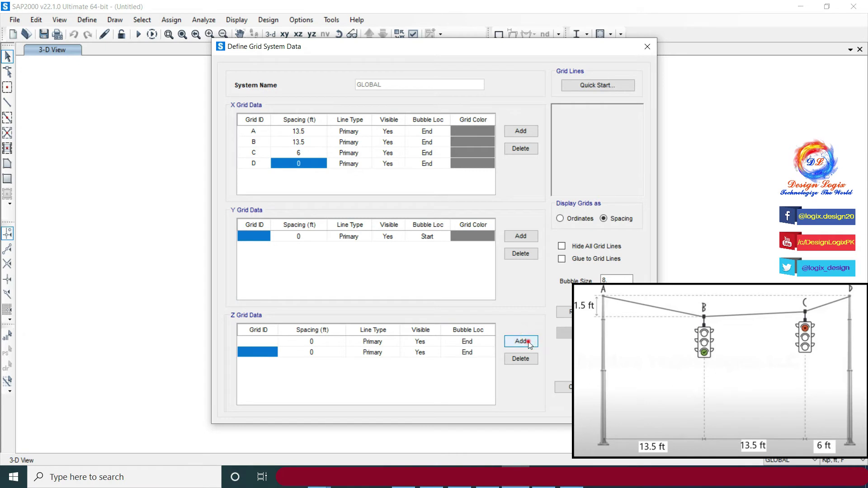
pyautogui.click(520, 342)
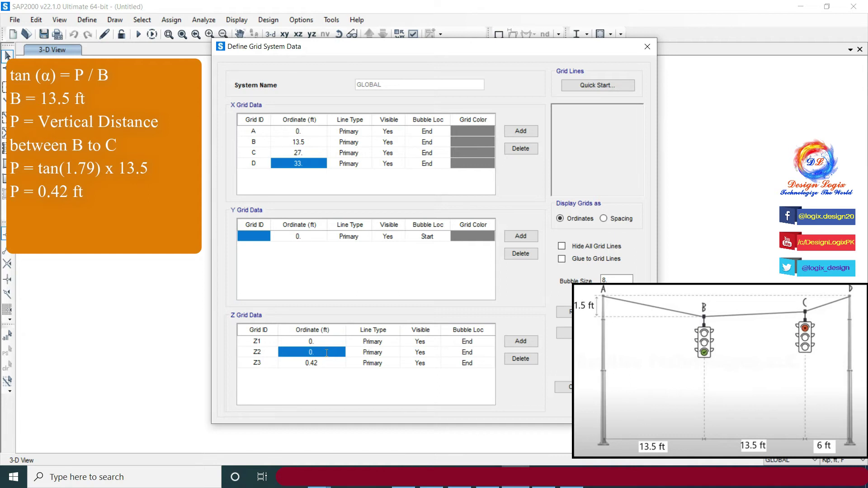
pyautogui.write('0.42')
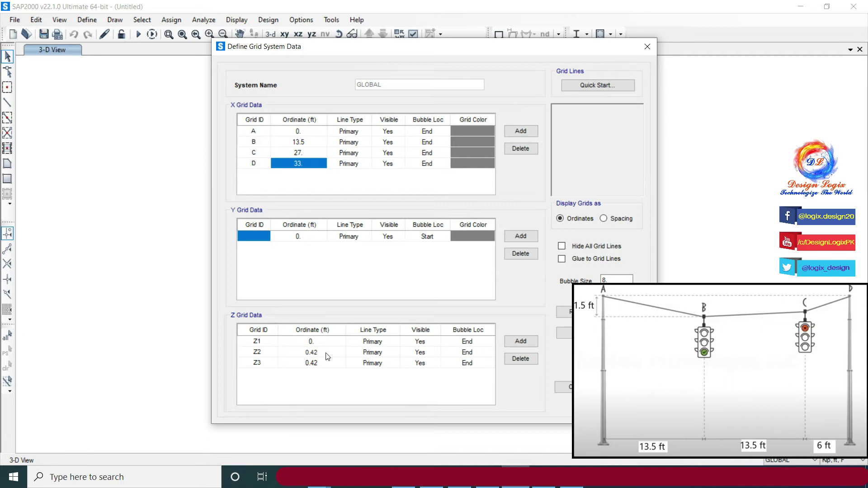
pyautogui.press('Down')
pyautogui.write('1.5')
pyautogui.click(323, 354)
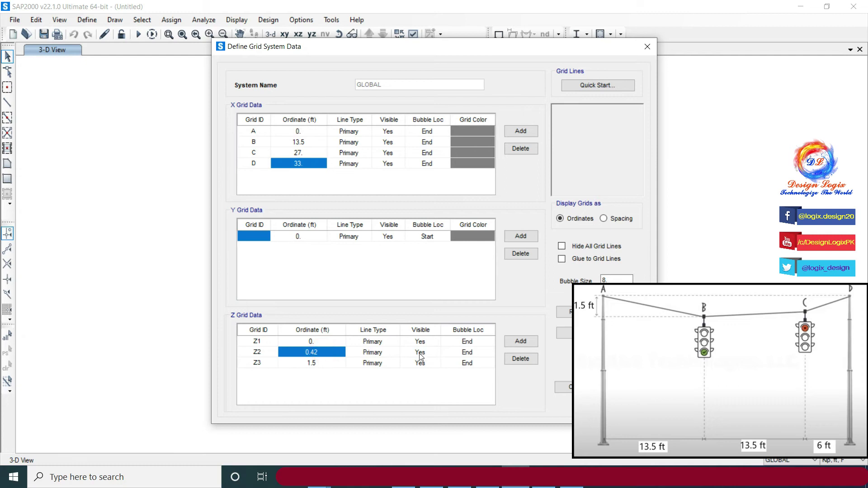
pyautogui.click(581, 389)
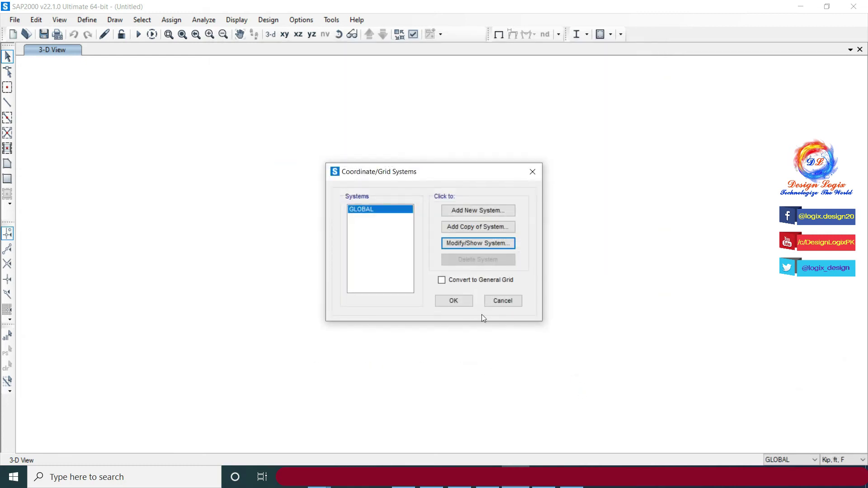
# Close the grid systems dialog and save the model.
pyautogui.click(459, 302)
pyautogui.click(15, 19)
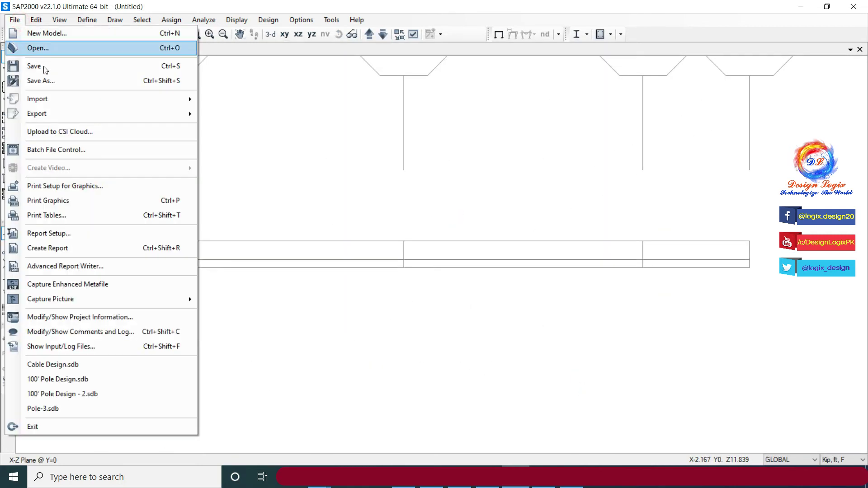
pyautogui.click(50, 79)
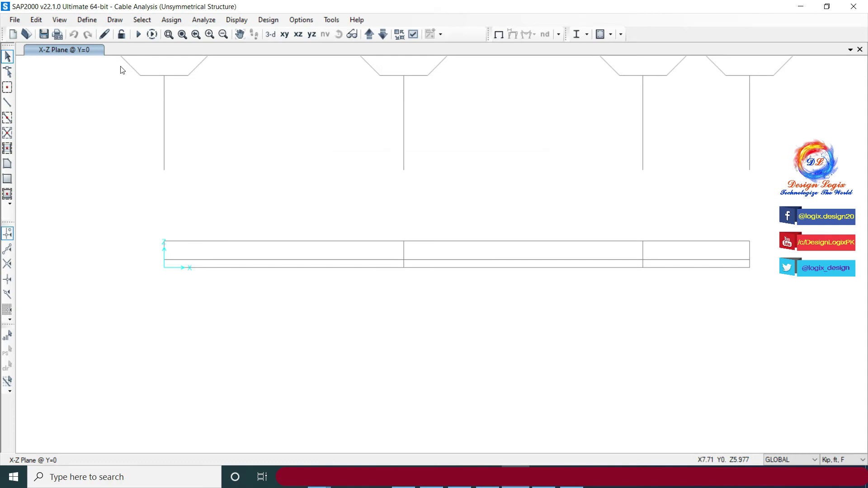
# Add a new cable section and name it 5/8".
pyautogui.click(87, 20)
pyautogui.moveTo(119, 55)
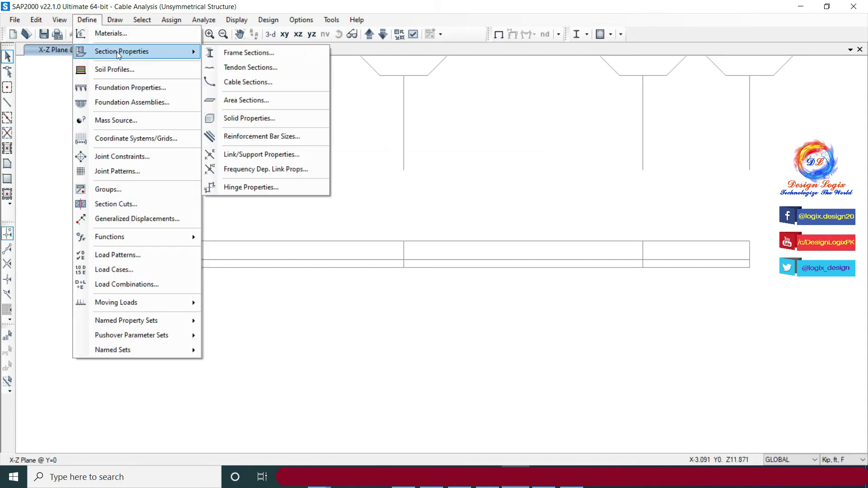
pyautogui.click(247, 82)
pyautogui.click(469, 213)
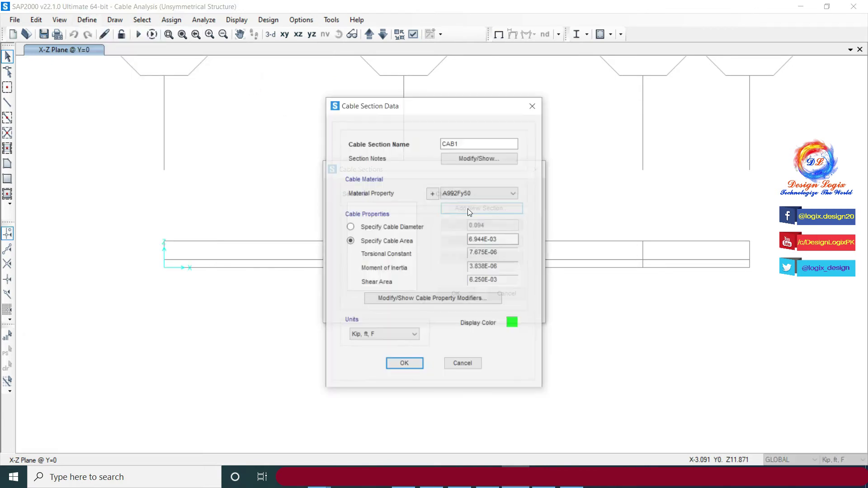
pyautogui.doubleClick(459, 143)
pyautogui.write('5/')
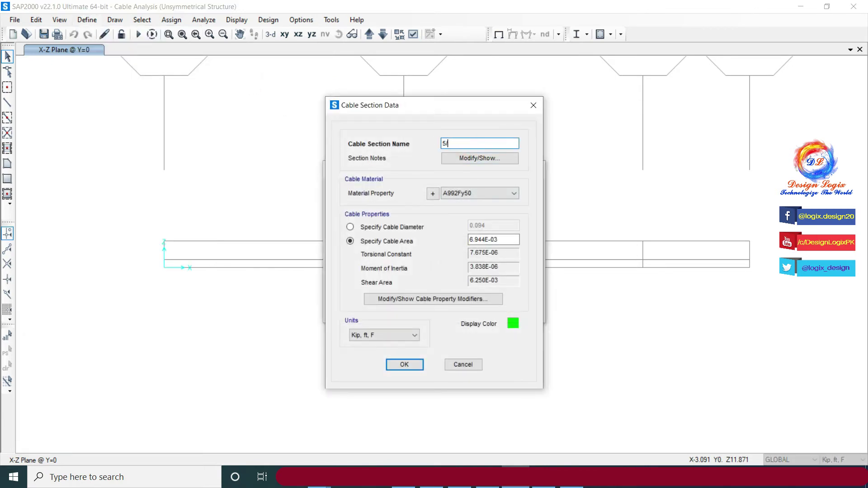
pyautogui.write('8"')
# Specify the 5/8" cable by diameter, 0.625 in under Kip, in, F units, and confirm.
pyautogui.click(408, 227)
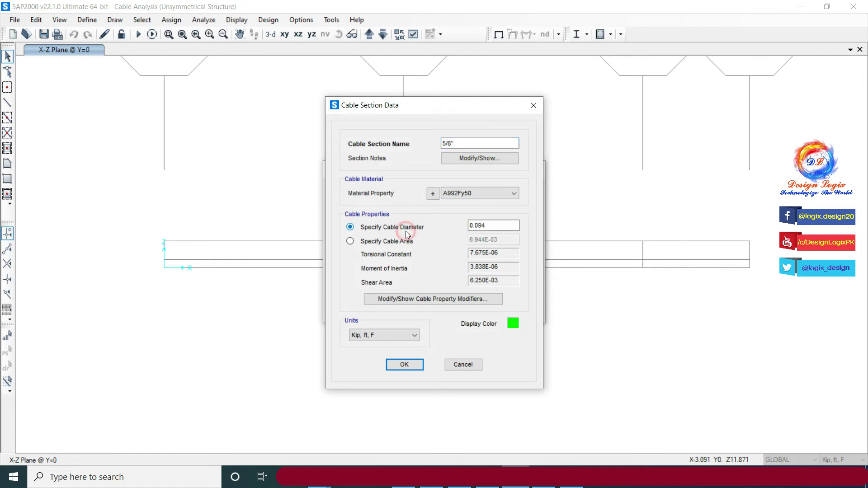
pyautogui.click(409, 335)
pyautogui.click(362, 361)
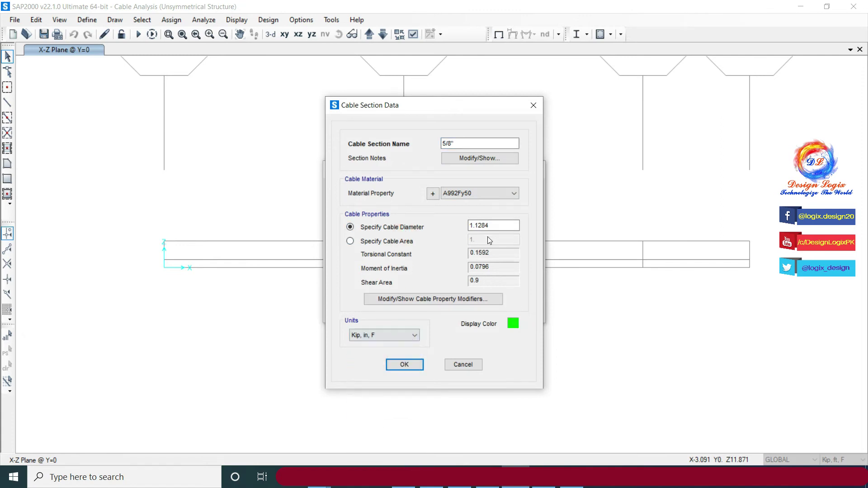
pyautogui.doubleClick(493, 225)
pyautogui.write('0.625')
pyautogui.click(471, 144)
pyautogui.click(492, 242)
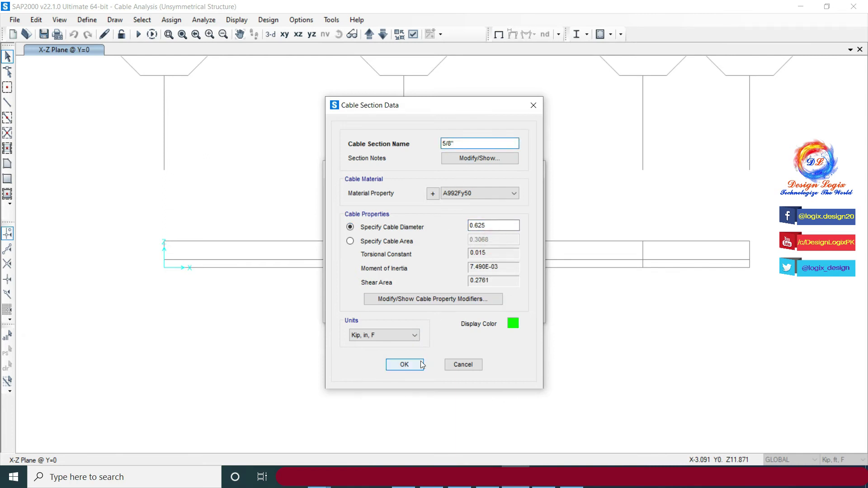
pyautogui.click(421, 365)
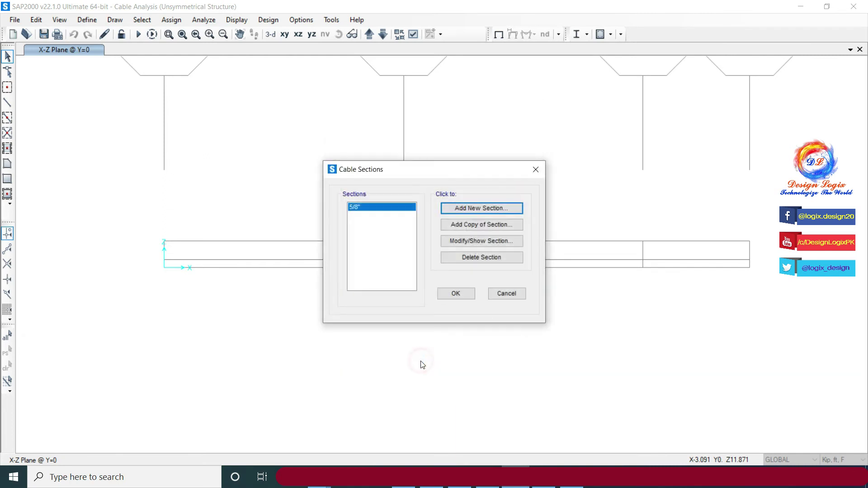
pyautogui.click(461, 292)
# Set the DEAD load pattern's self-weight multiplier to 0 and accept the change.
pyautogui.click(88, 20)
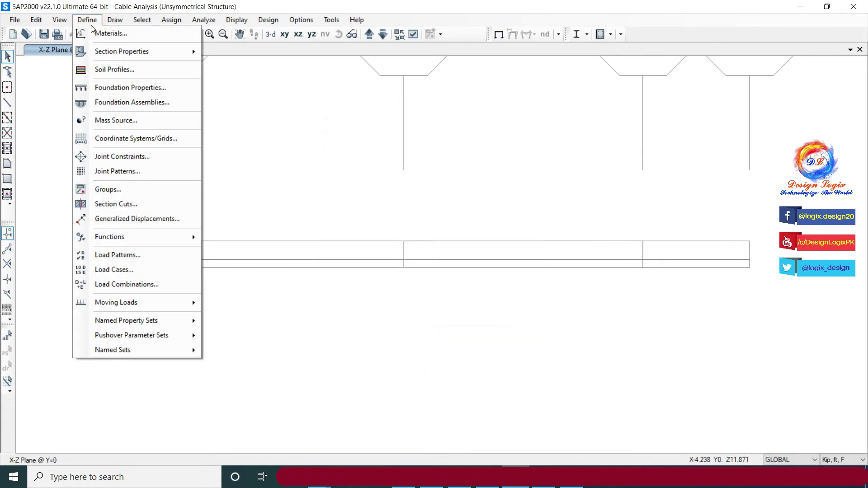
pyautogui.click(132, 255)
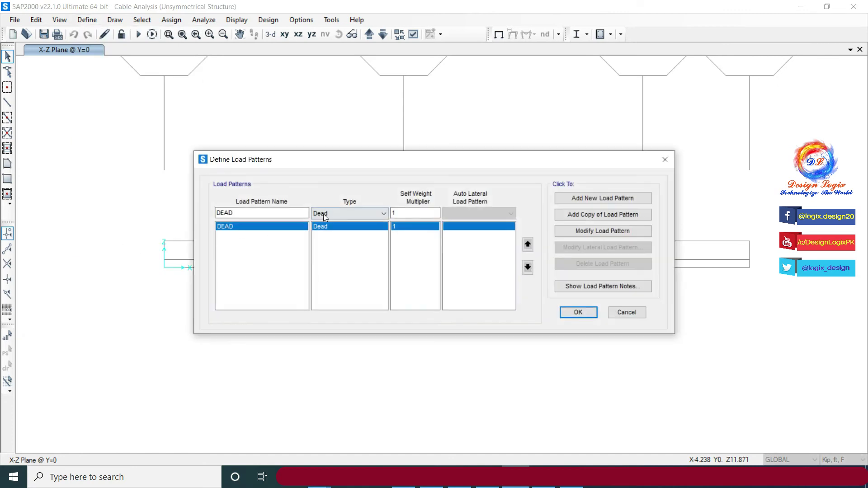
pyautogui.click(402, 213)
pyautogui.write('0')
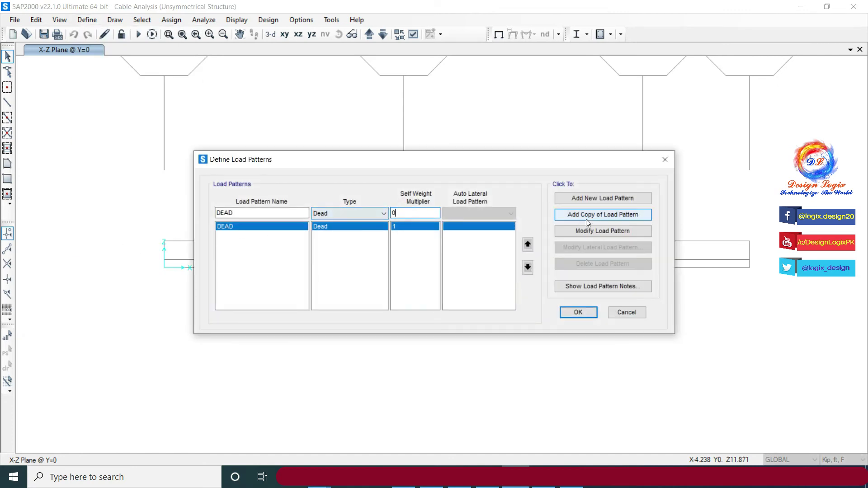
pyautogui.click(606, 231)
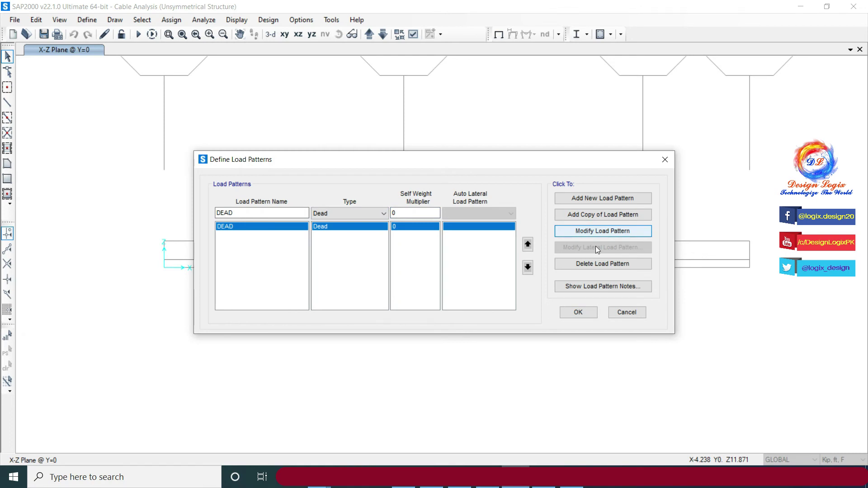
pyautogui.click(589, 312)
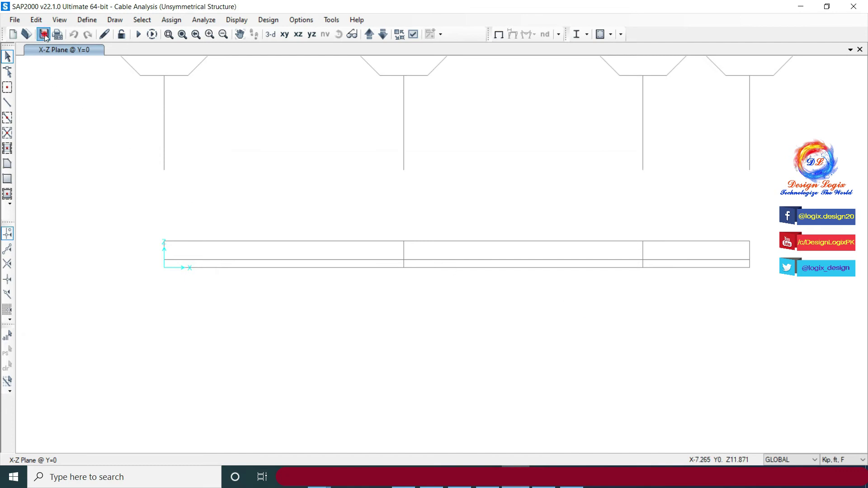
# Start drawing a Cable line object from the top-left support at (0, 1.5) ft.
pyautogui.click(114, 20)
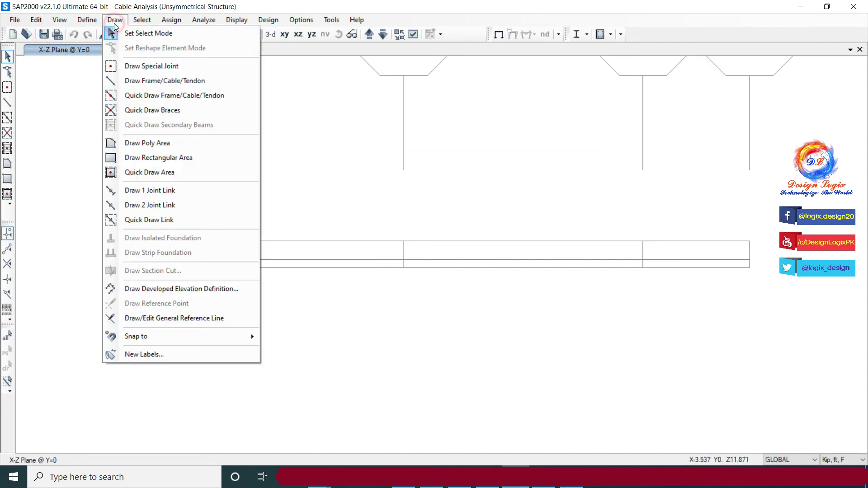
pyautogui.click(134, 81)
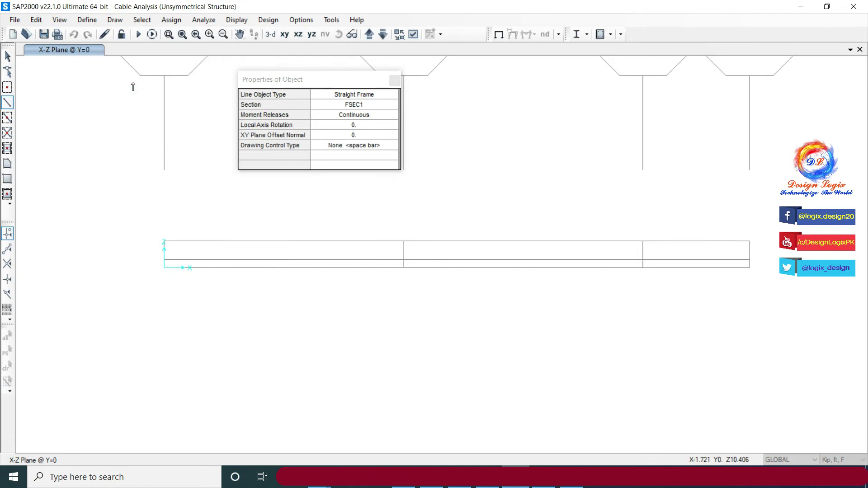
pyautogui.click(352, 105)
pyautogui.click(353, 95)
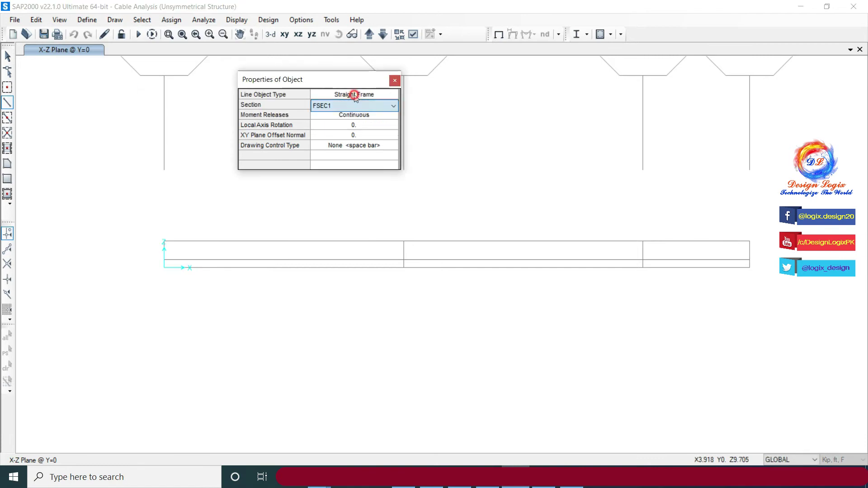
pyautogui.click(354, 95)
pyautogui.click(346, 122)
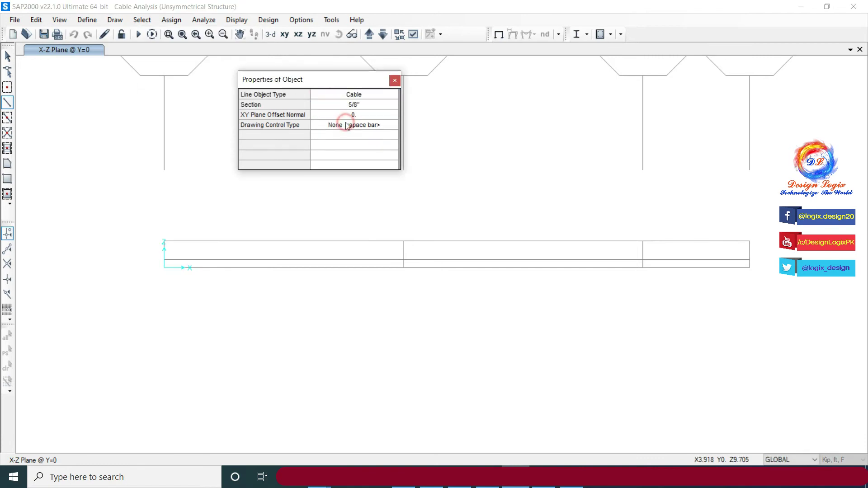
pyautogui.click(165, 241)
pyautogui.click(164, 241)
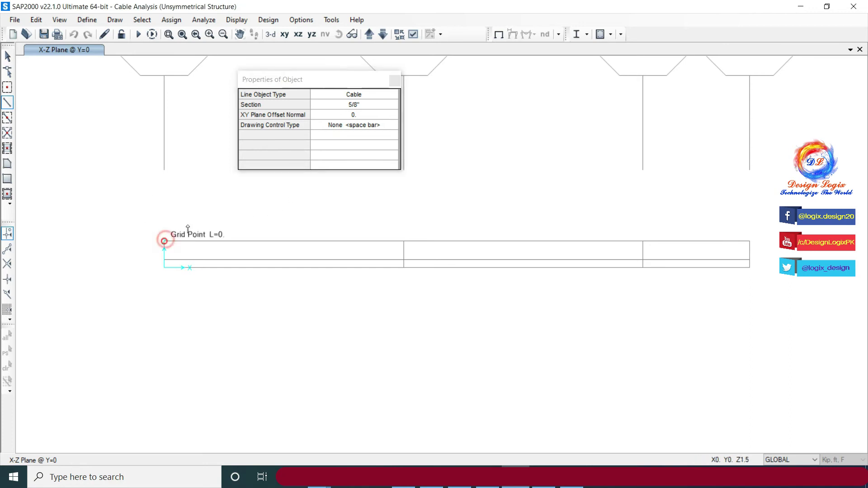
# Draw straight cable pieces through (13.5, 0), (27, 0.42) and (33, 1.5) ft.
pyautogui.click(402, 268)
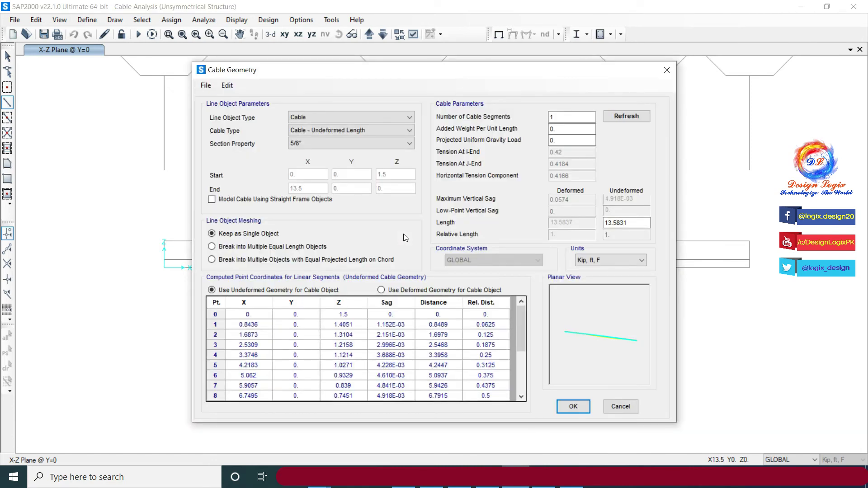
pyautogui.click(298, 199)
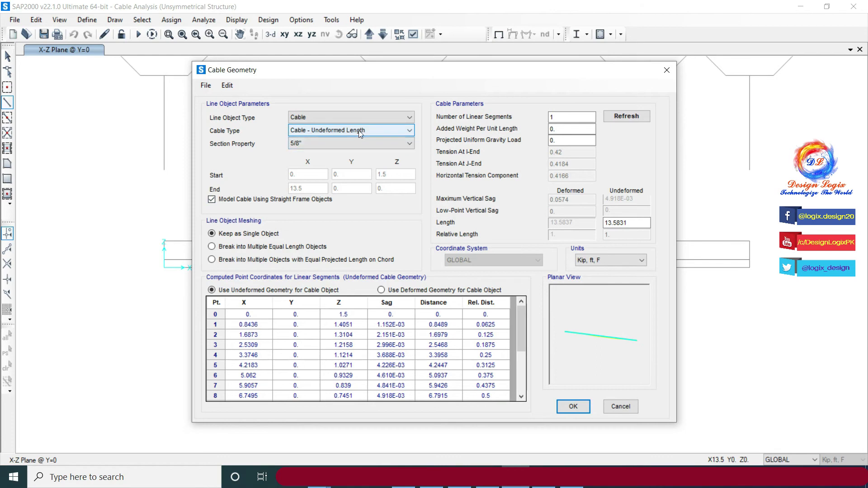
pyautogui.click(572, 407)
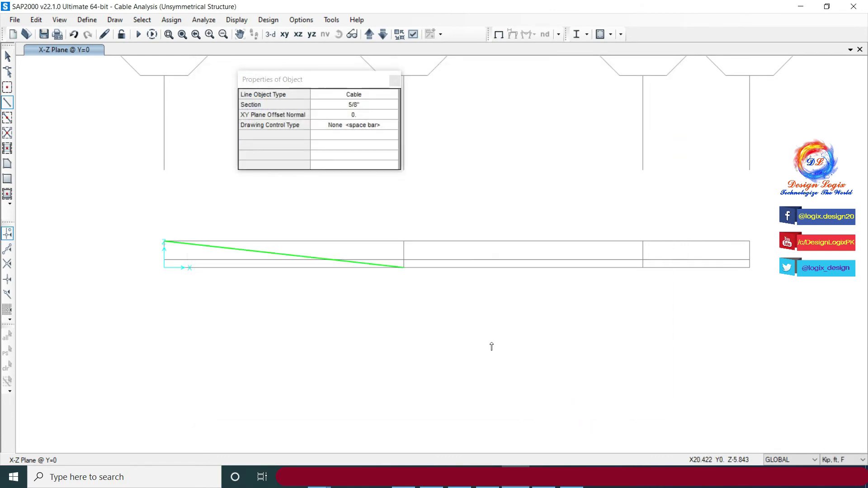
pyautogui.click(643, 260)
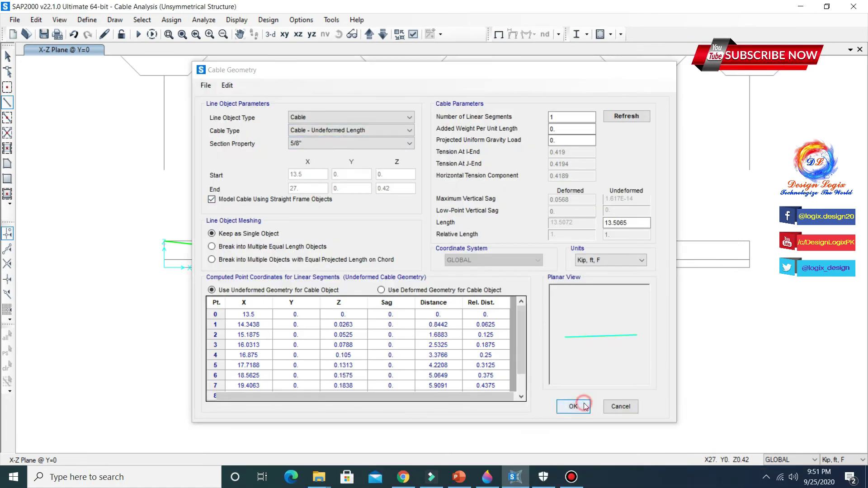
pyautogui.click(572, 407)
pyautogui.click(749, 242)
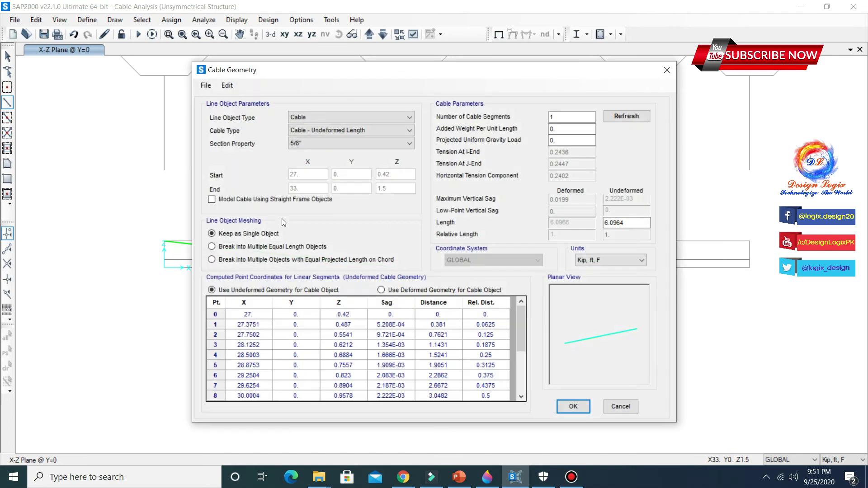
pyautogui.click(573, 406)
pyautogui.click(141, 20)
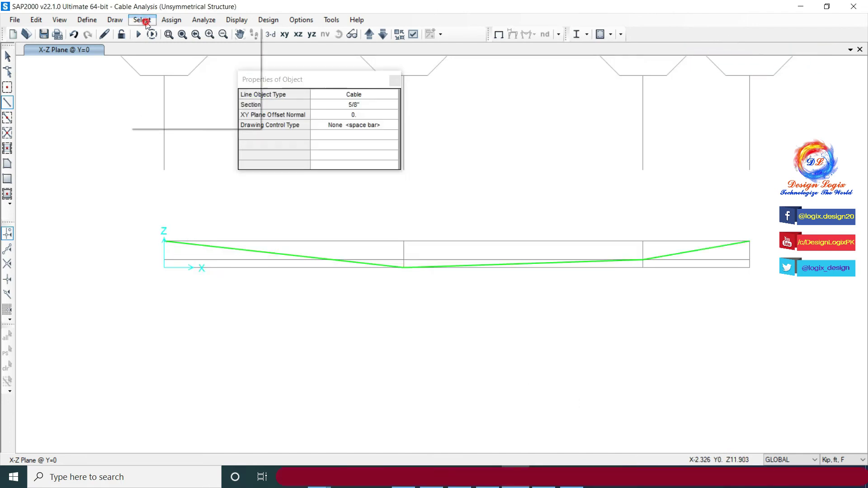
# Assign pinned restraints fixing translations 1, 2 and 3 to both cable end joints.
pyautogui.moveTo(203, 33)
pyautogui.click(289, 36)
pyautogui.moveTo(143, 232); pyautogui.dragTo(183, 264)
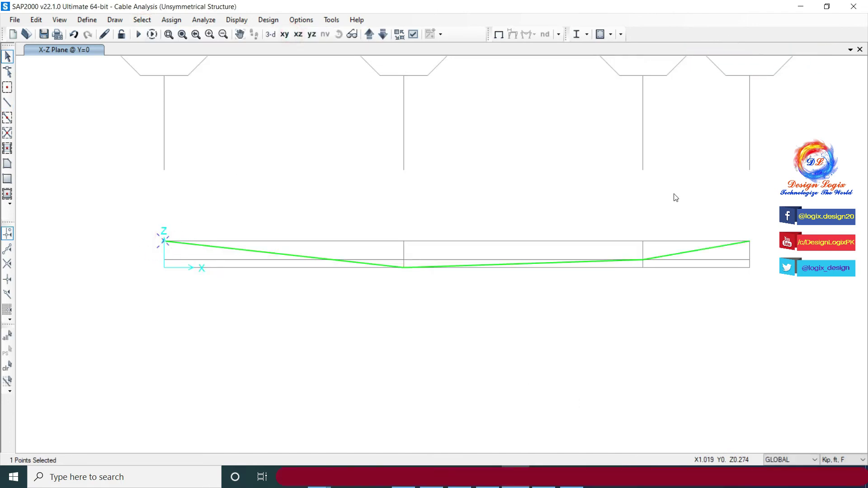
pyautogui.moveTo(727, 220); pyautogui.dragTo(770, 268)
pyautogui.click(171, 19)
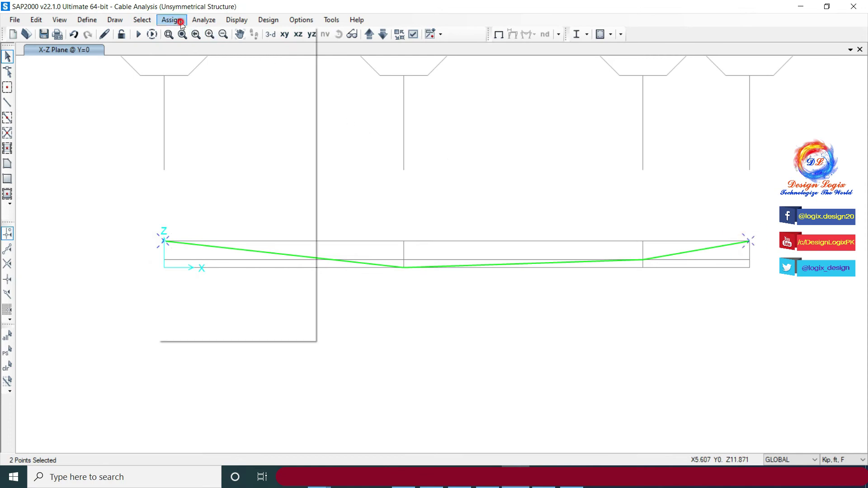
pyautogui.moveTo(189, 36)
pyautogui.click(378, 36)
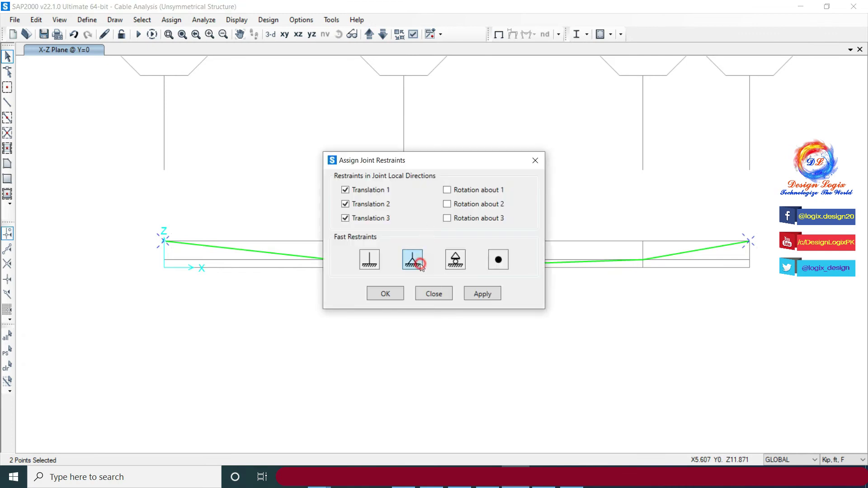
pyautogui.click(392, 293)
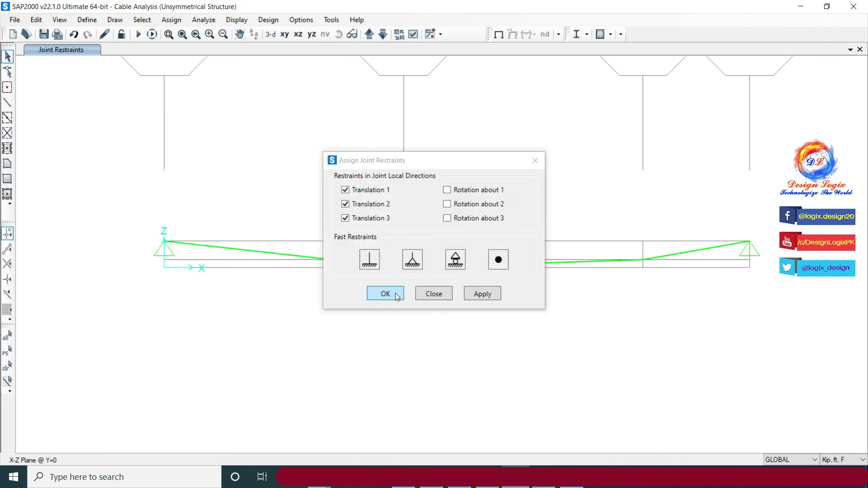
# Select the interior cable joints at grids B and C and zoom out.
pyautogui.moveTo(388, 253); pyautogui.dragTo(412, 282)
pyautogui.click(643, 260)
pyautogui.press('F3')
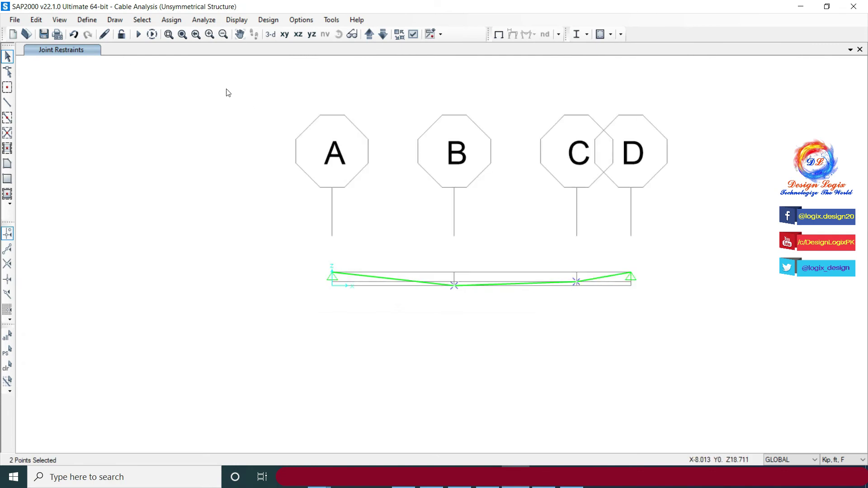
# Assign −1 kip Global Z DEAD point loads to the two interior joints and save.
pyautogui.click(171, 19)
pyautogui.moveTo(246, 139)
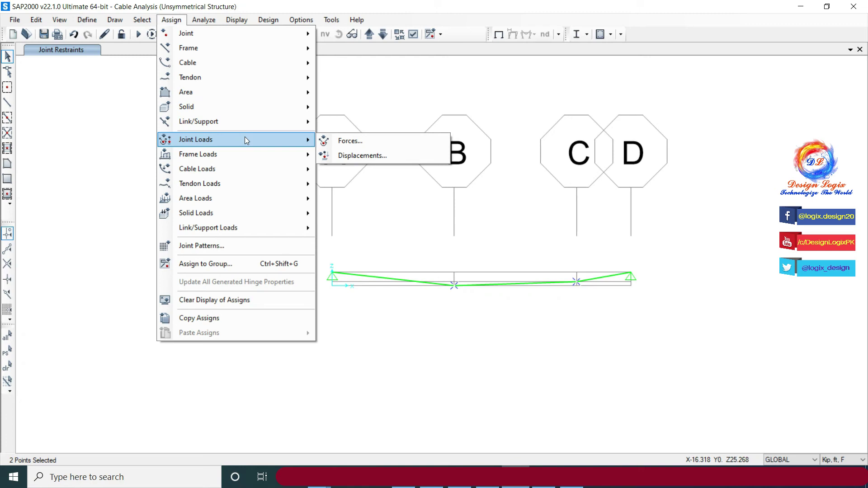
pyautogui.click(366, 141)
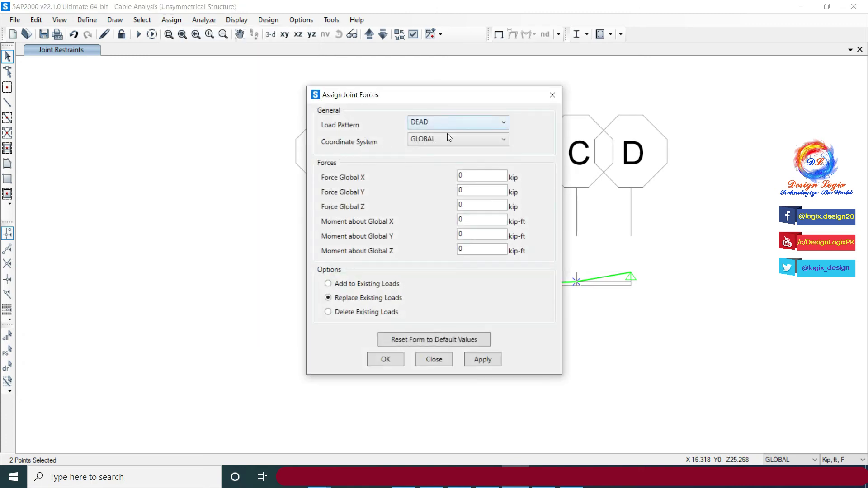
pyautogui.click(469, 206)
pyautogui.click(391, 358)
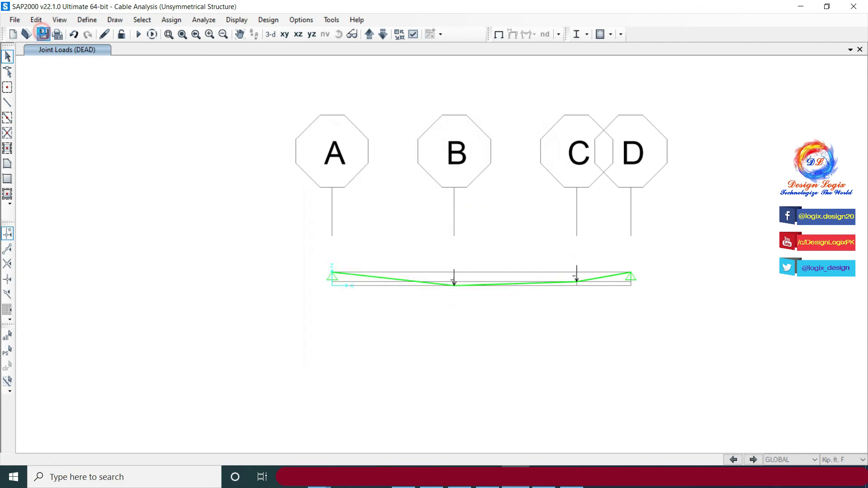
pyautogui.click(44, 34)
pyautogui.click(206, 19)
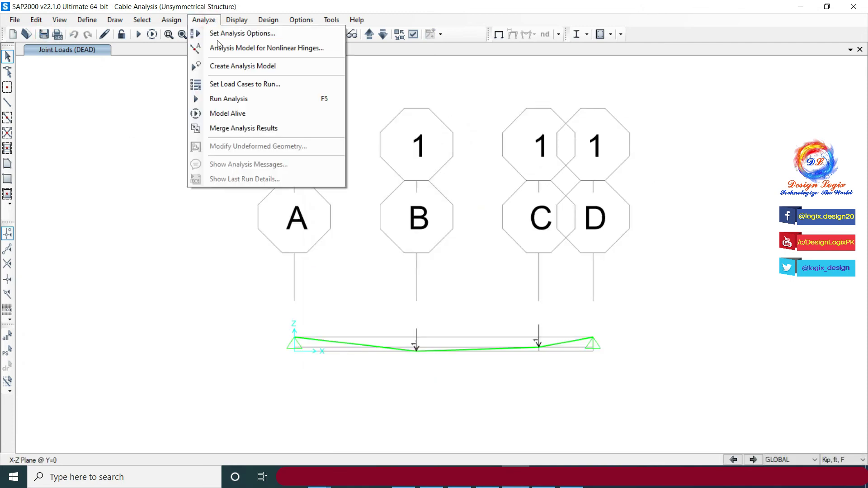
# Run the analysis for the DEAD and MODAL load cases.
pyautogui.click(232, 98)
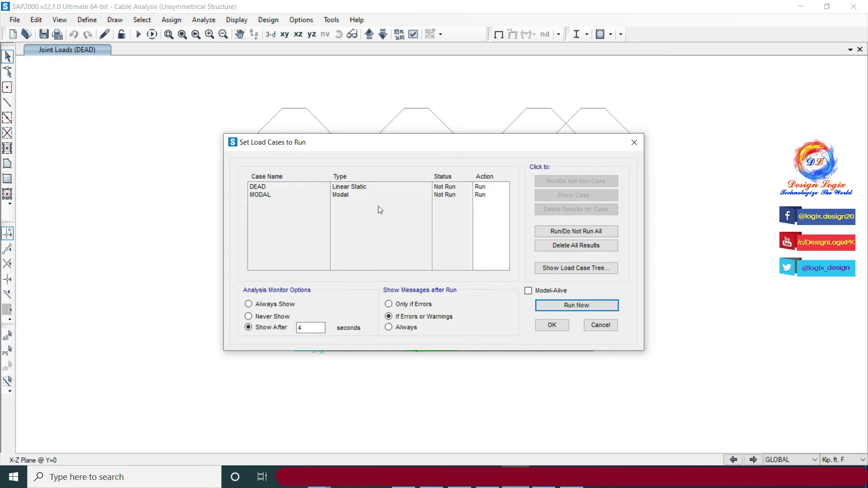
pyautogui.click(487, 196)
pyautogui.click(577, 305)
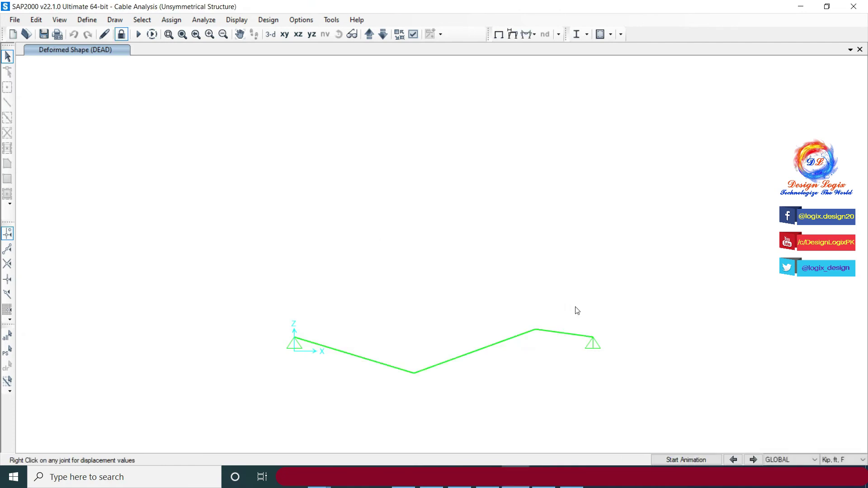
pyautogui.click(237, 20)
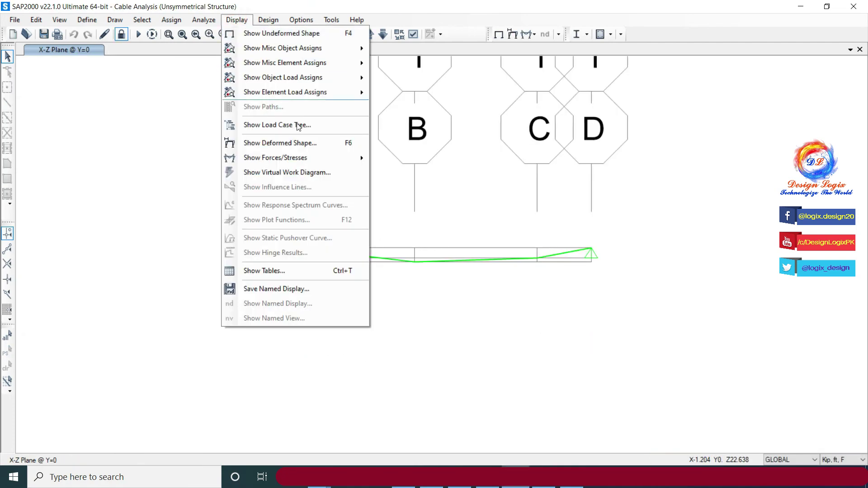
# Show the DEAD axial force diagram with values, zoomed to the 6.95, 6.91, 7.02 kip tensions.
pyautogui.moveTo(343, 158)
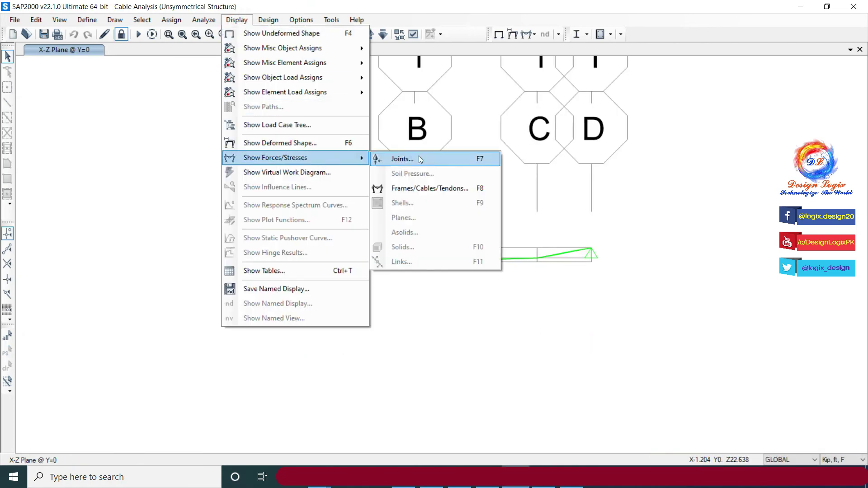
pyautogui.click(445, 188)
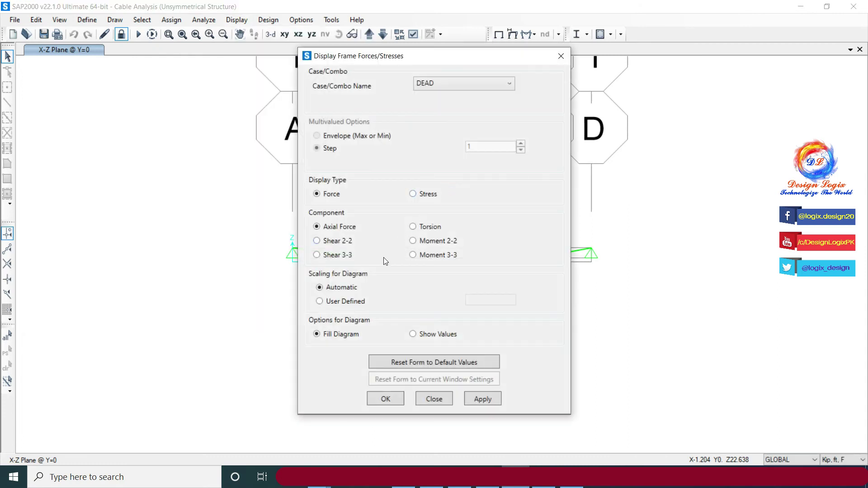
pyautogui.click(433, 336)
pyautogui.click(397, 401)
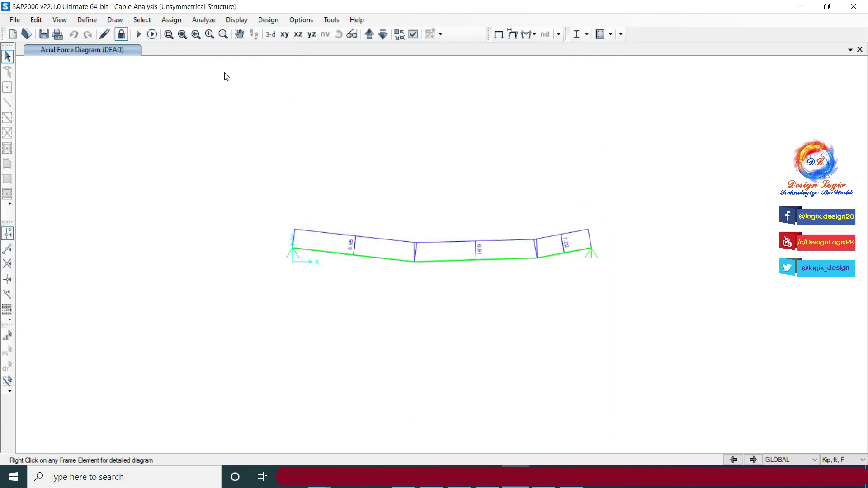
pyautogui.click(178, 35)
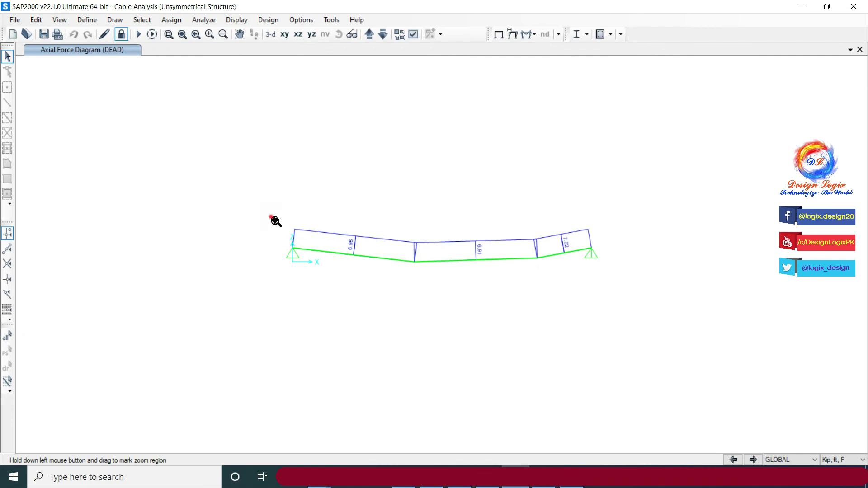
pyautogui.moveTo(269, 218); pyautogui.dragTo(606, 278)
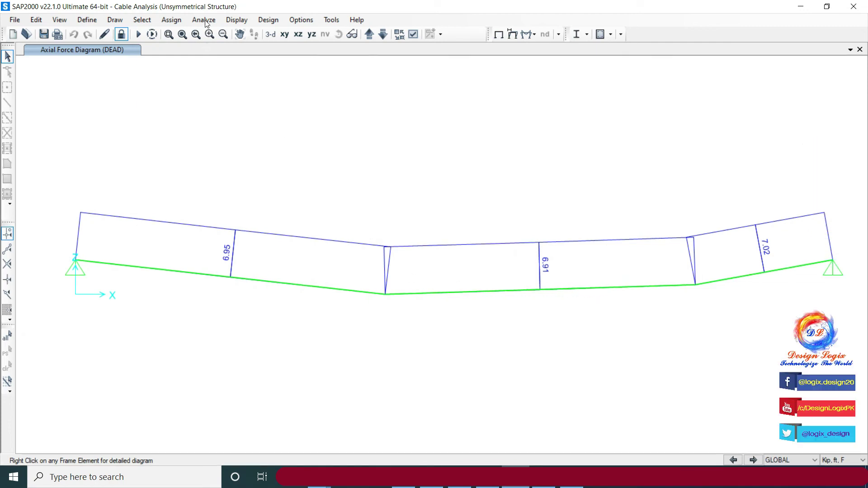
pyautogui.click(233, 22)
# Display DEAD joint reactions as arrows and zoom out one step to fit them.
pyautogui.moveTo(331, 162)
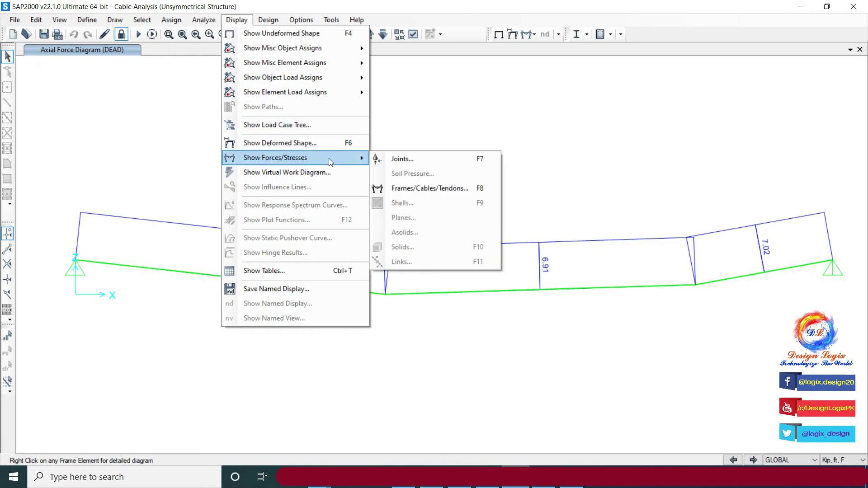
pyautogui.click(394, 162)
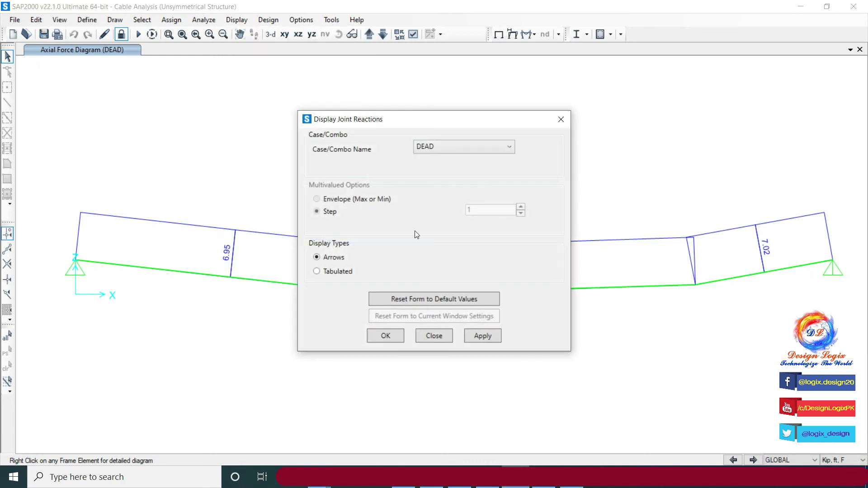
pyautogui.click(388, 336)
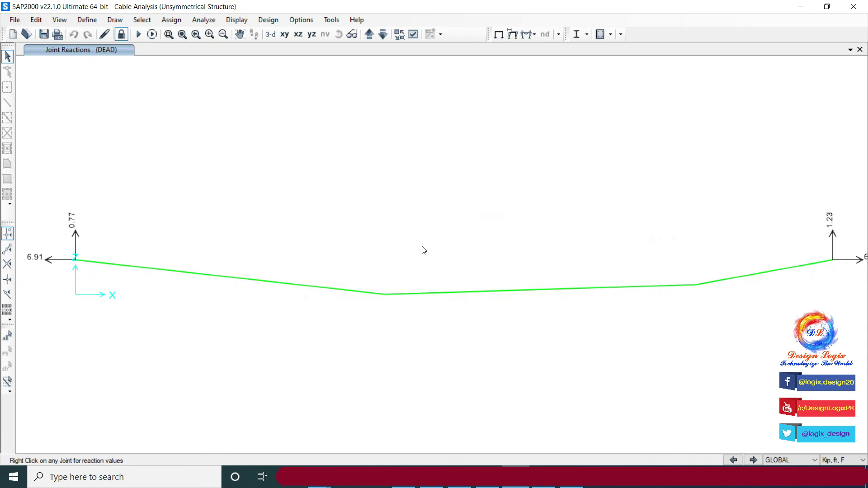
pyautogui.click(223, 36)
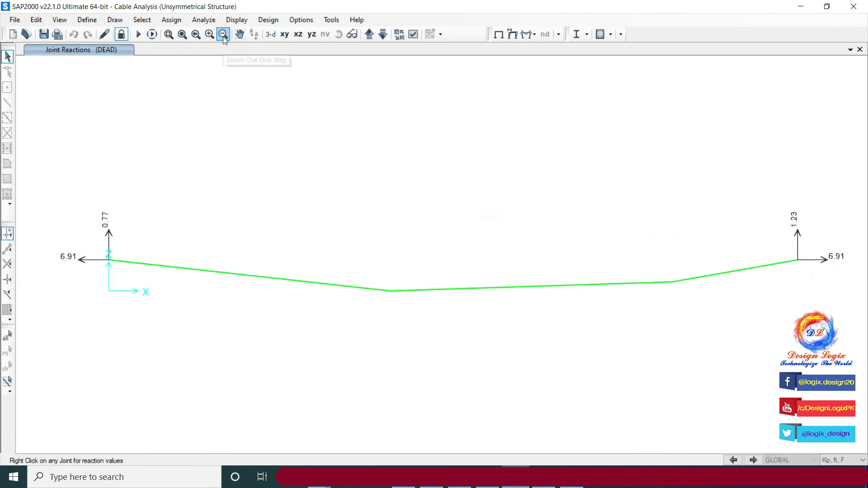